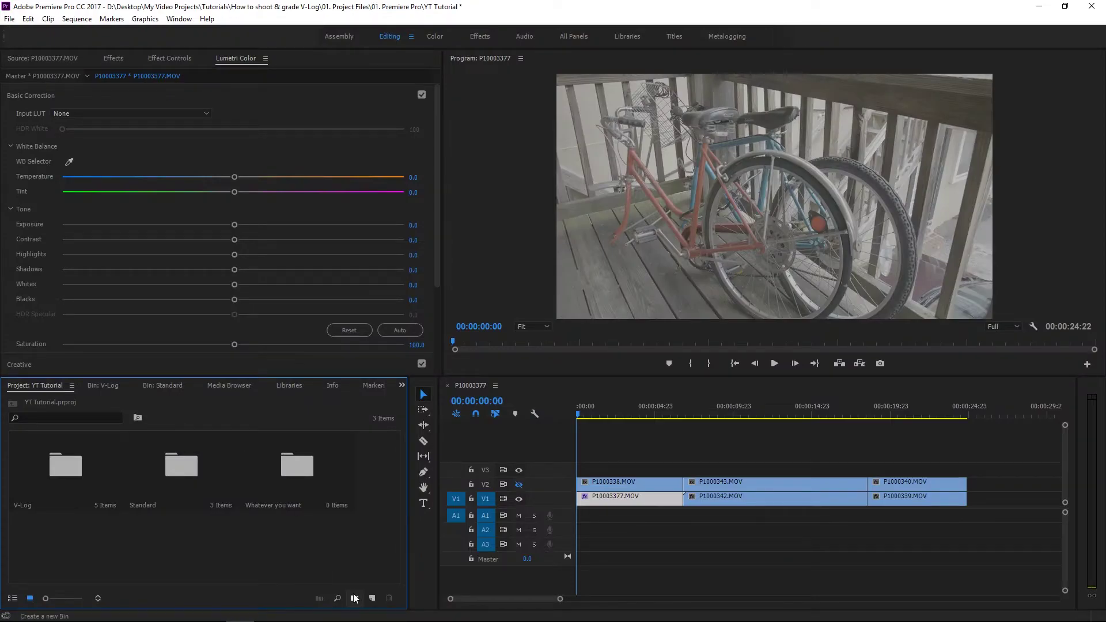
- Create a 3840x2160 adjustment layer and name it 'V-Log Correction Layer'
{"action": "left_click", "coordinate": [373, 600]}
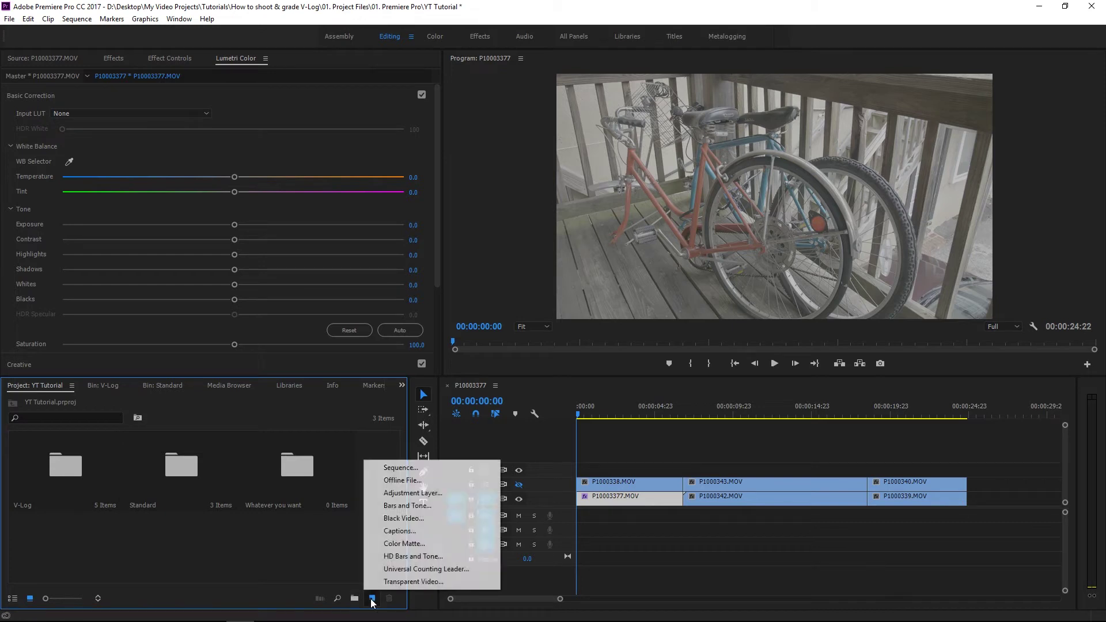
{"action": "left_click", "coordinate": [384, 494]}
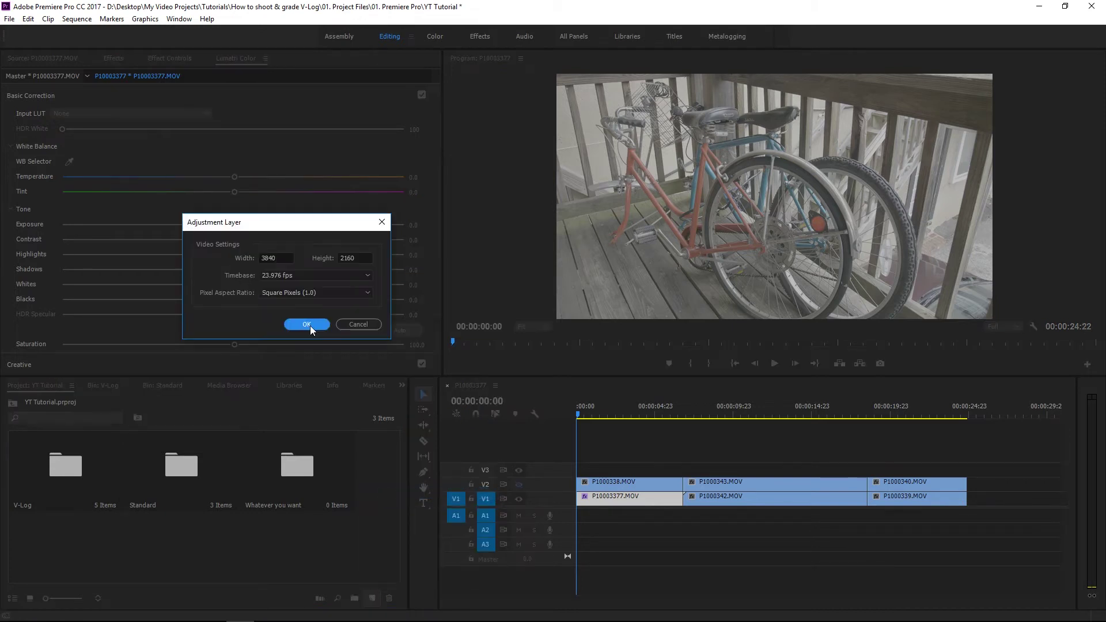
{"action": "left_click", "coordinate": [310, 327]}
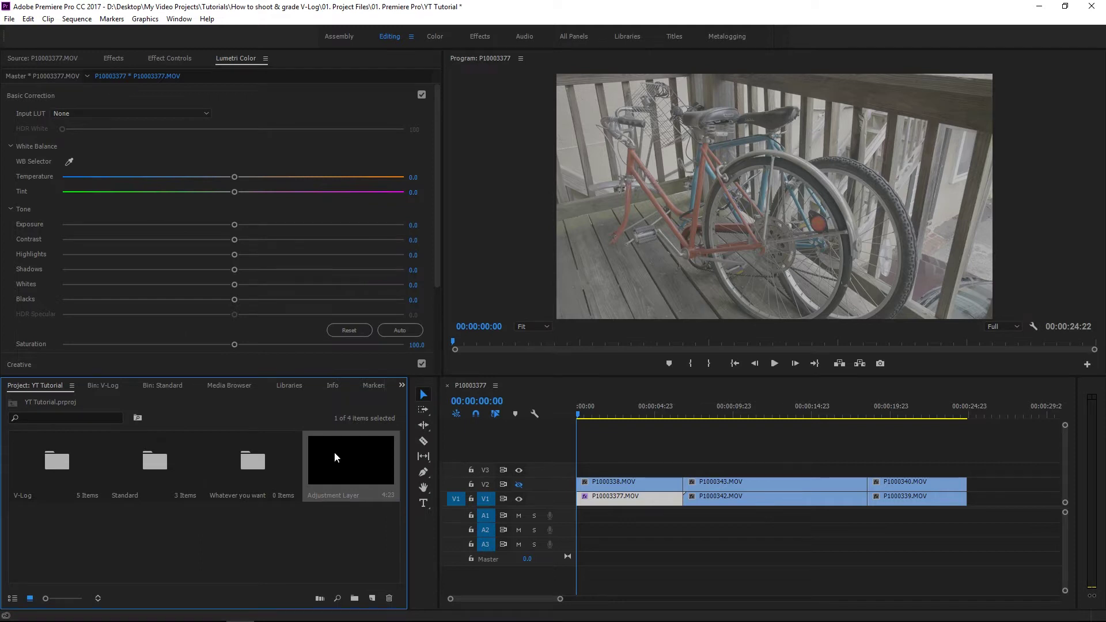
{"action": "left_click", "coordinate": [329, 494]}
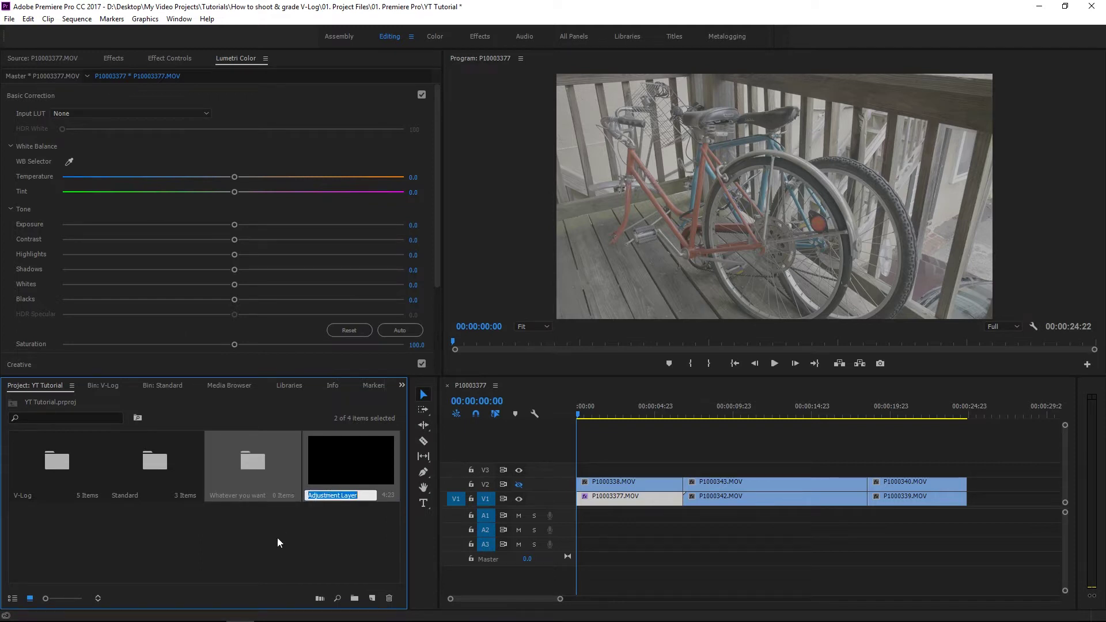
{"action": "type", "text": "V-Log Correction Layer"}
{"action": "key", "text": "Return"}
- Place the correction layer on V4 and extend it across all the clips below
{"action": "left_click_drag", "start_coordinate": [350, 479], "coordinate": [582, 458]}
{"action": "left_click_drag", "start_coordinate": [652, 454], "coordinate": [967, 455]}
{"action": "left_click", "coordinate": [873, 458]}
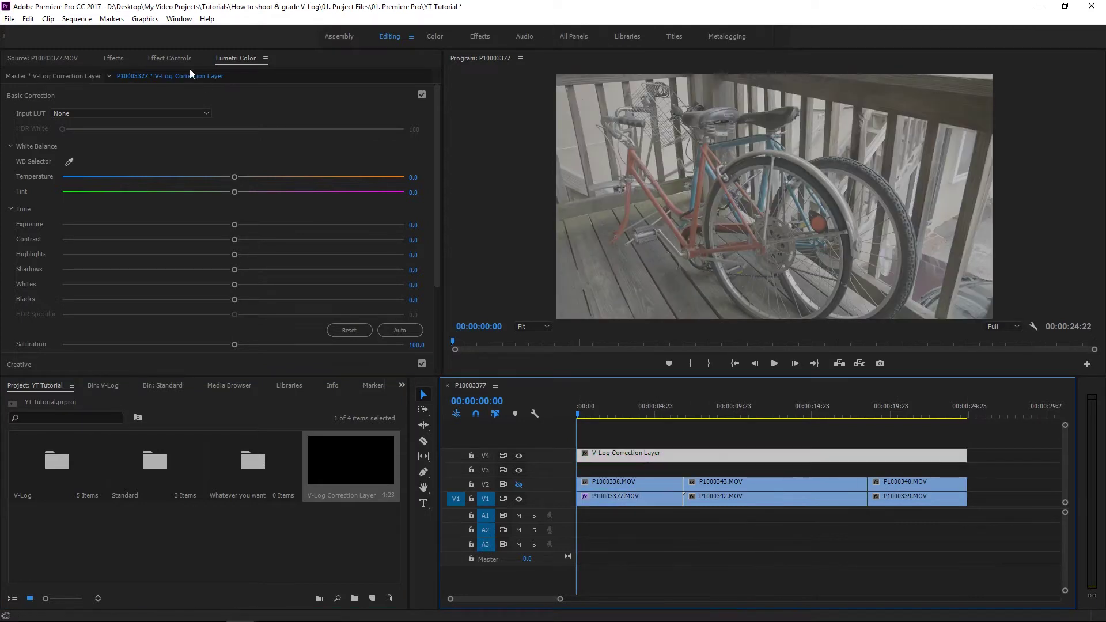
- In Lumetri Color, set Contrast to 30 and Saturation to 130
{"action": "left_click", "coordinate": [185, 20]}
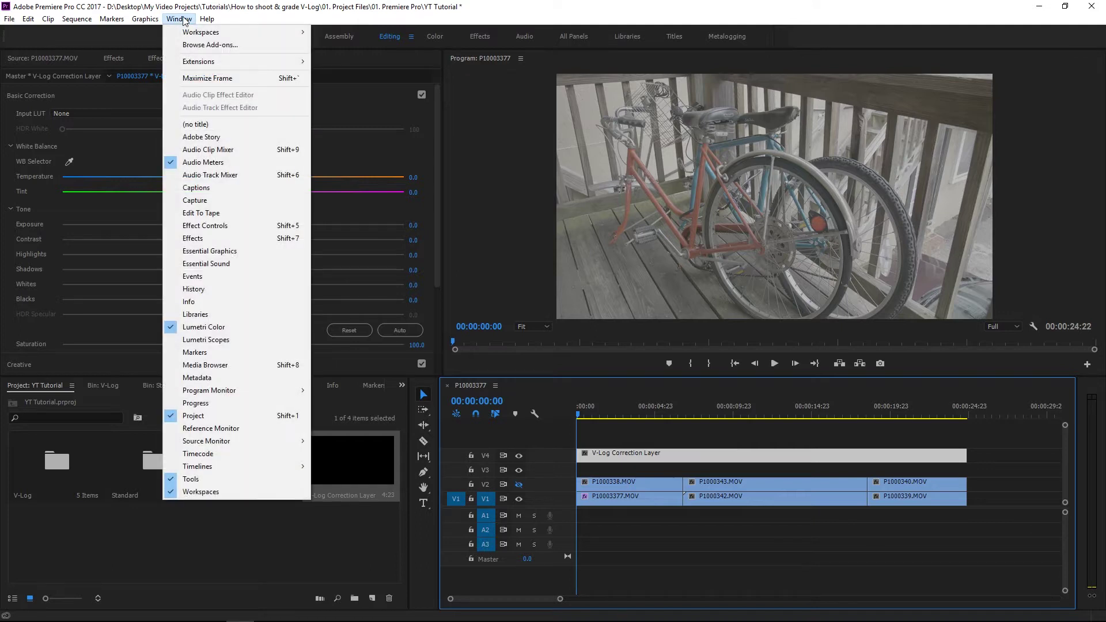
{"action": "left_click", "coordinate": [212, 329]}
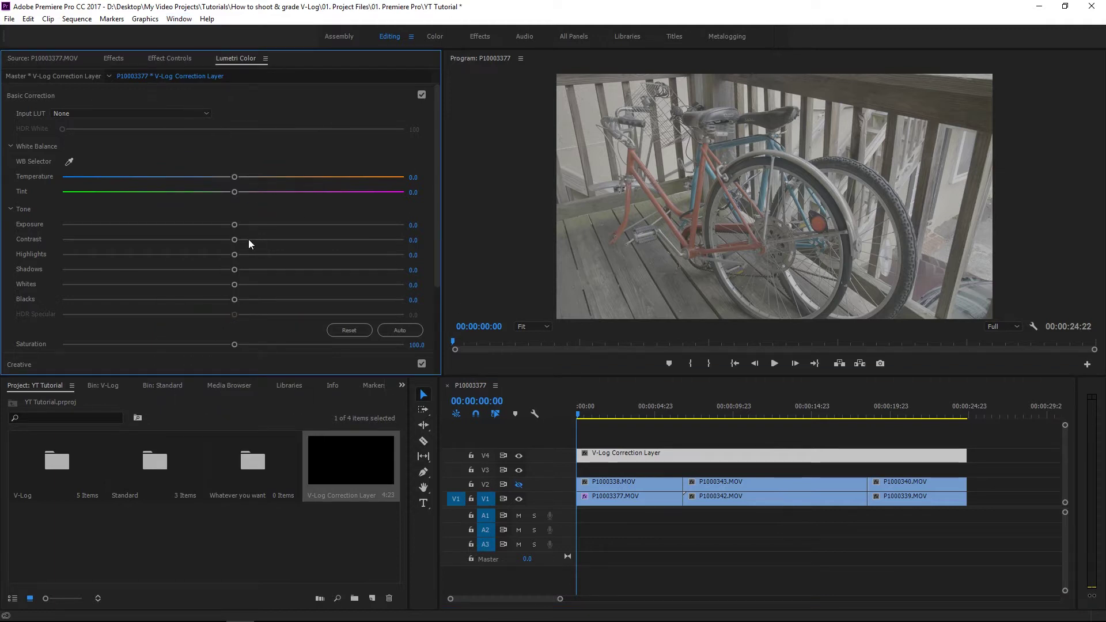
{"action": "left_click", "coordinate": [419, 238]}
{"action": "type", "text": "30"}
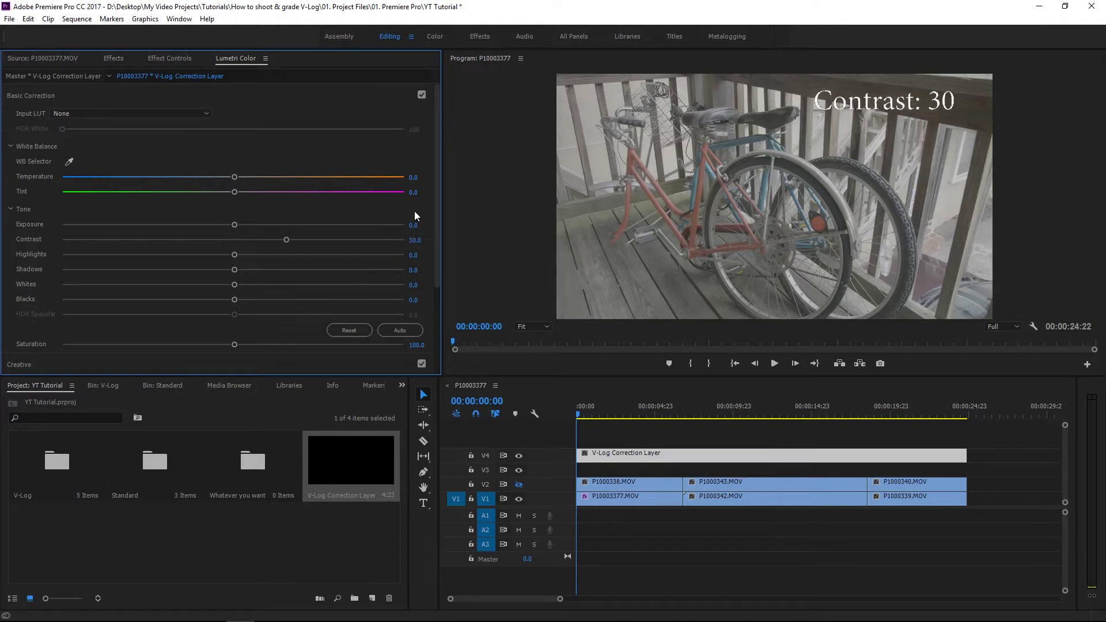
{"action": "key", "text": "Tab"}
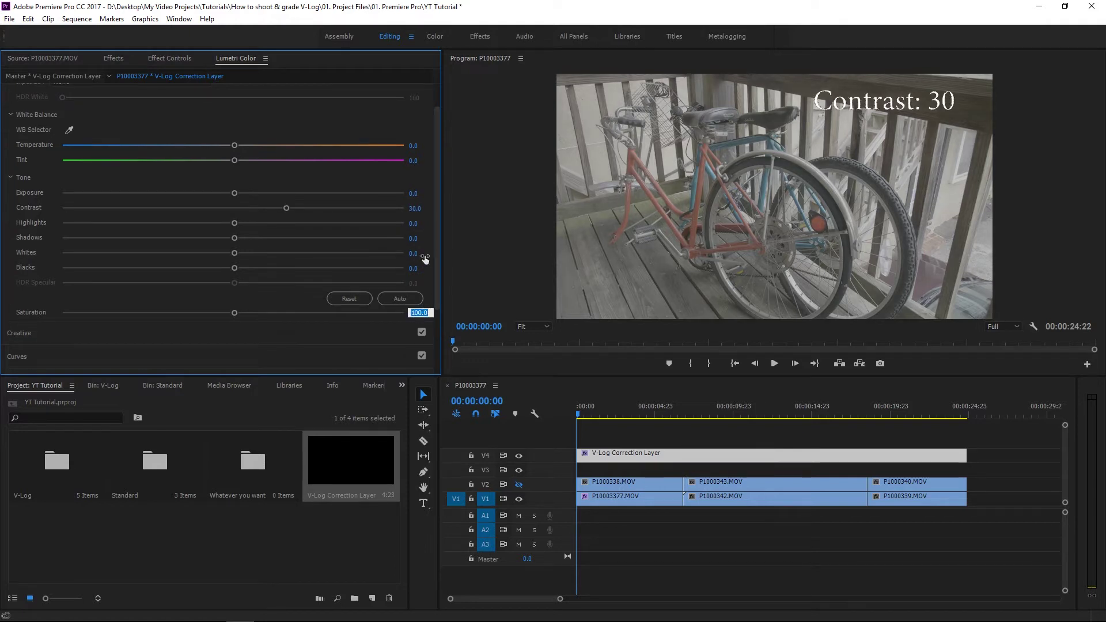
{"action": "type", "text": "130"}
{"action": "key", "text": "Return"}
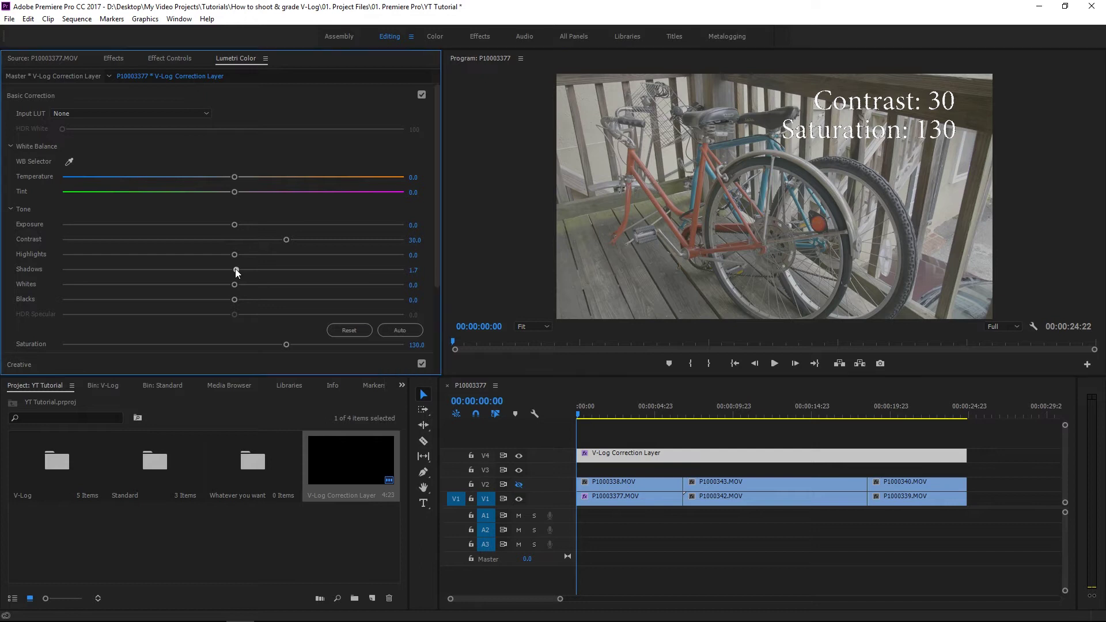
- Pull Shadows and Blacks to -100, then check the maximized Program monitor preview
{"action": "left_click_drag", "start_coordinate": [236, 269], "coordinate": [167, 269]}
{"action": "left_click_drag", "start_coordinate": [65, 258], "coordinate": [38, 257]}
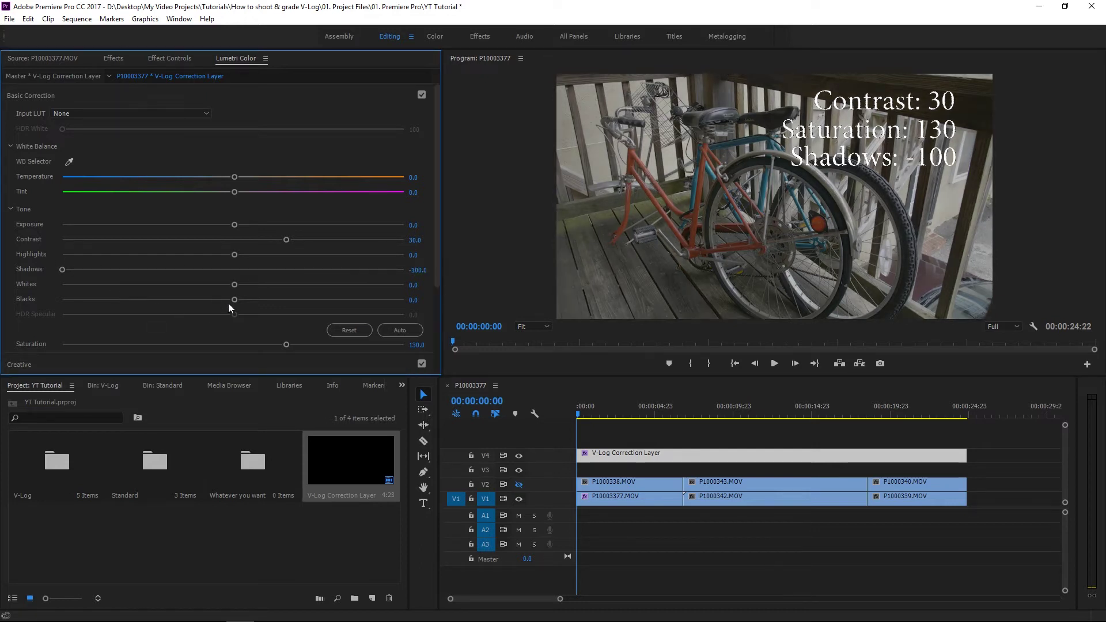
{"action": "left_click_drag", "start_coordinate": [238, 300], "coordinate": [41, 285]}
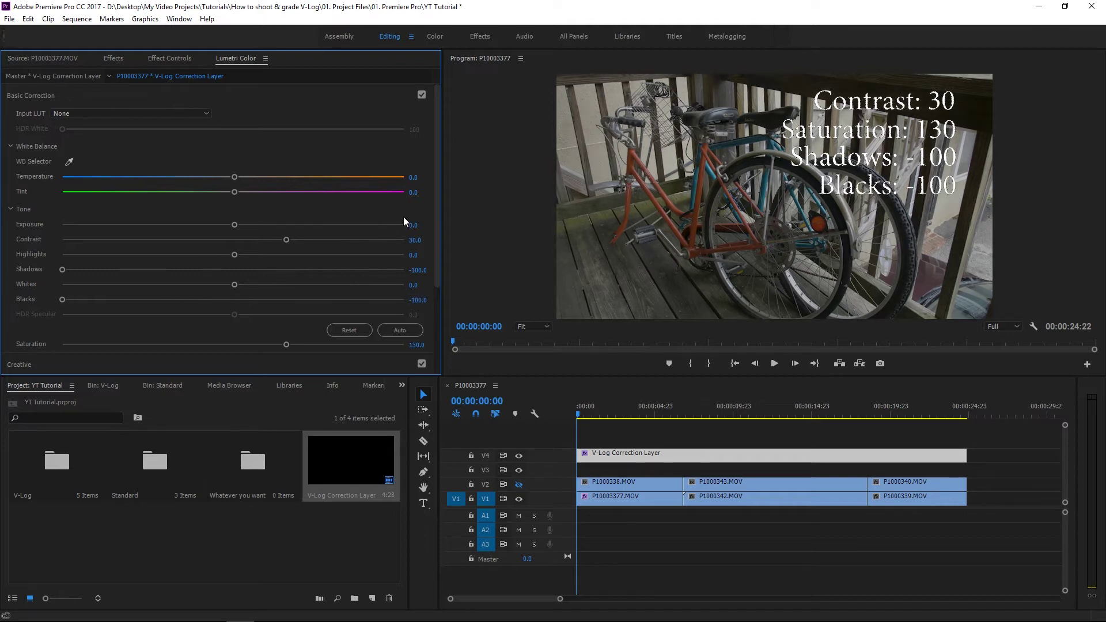
{"action": "left_click", "coordinate": [489, 194]}
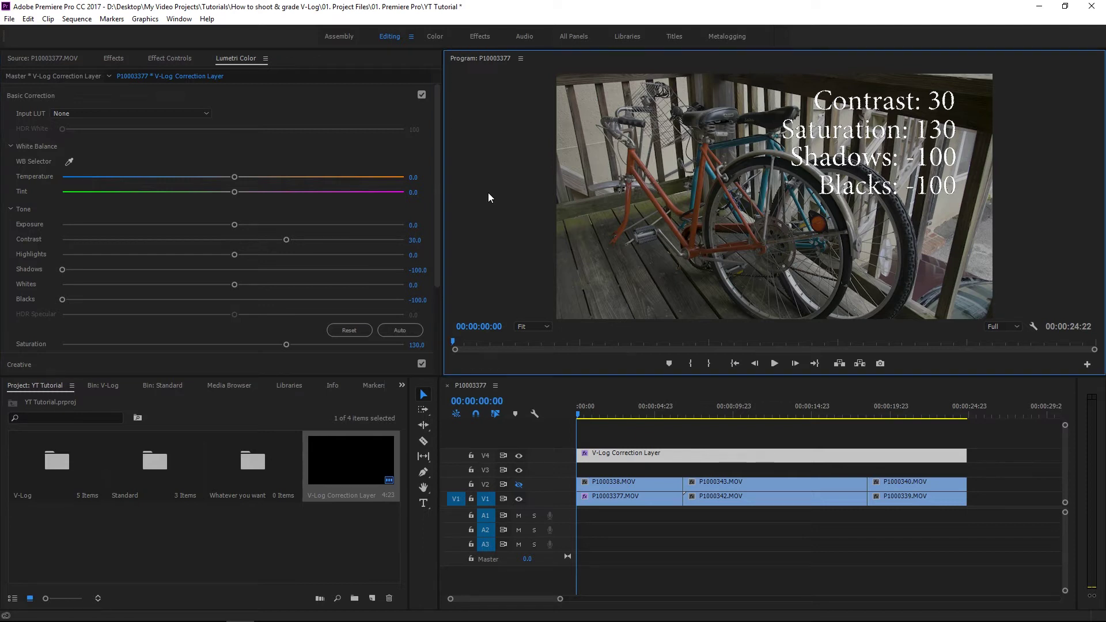
{"action": "key", "text": "grave"}
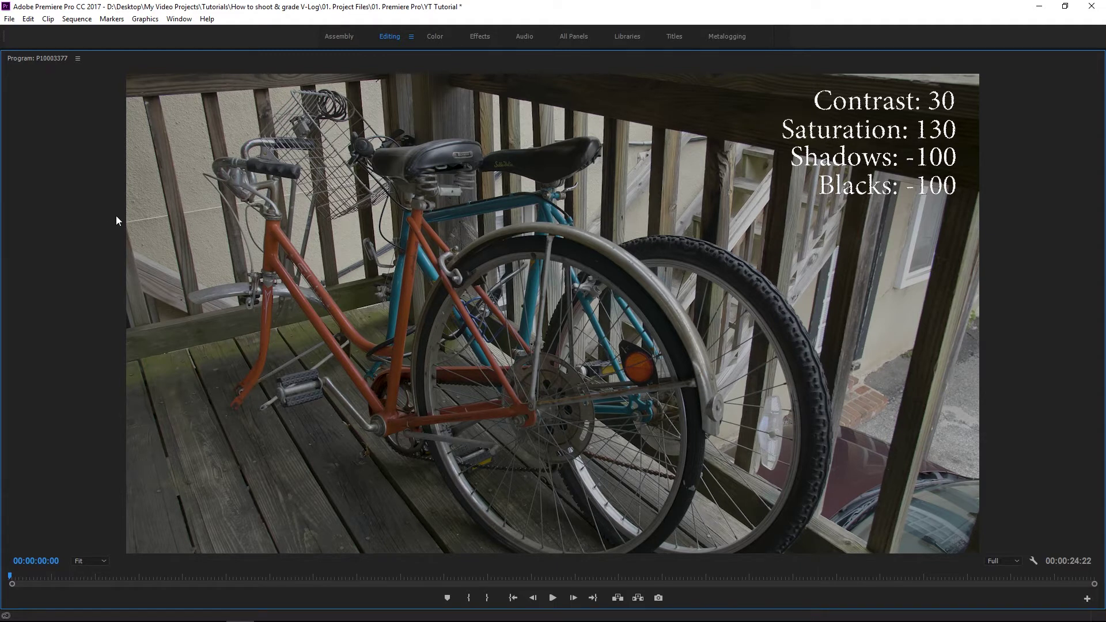
{"action": "key", "text": "grave"}
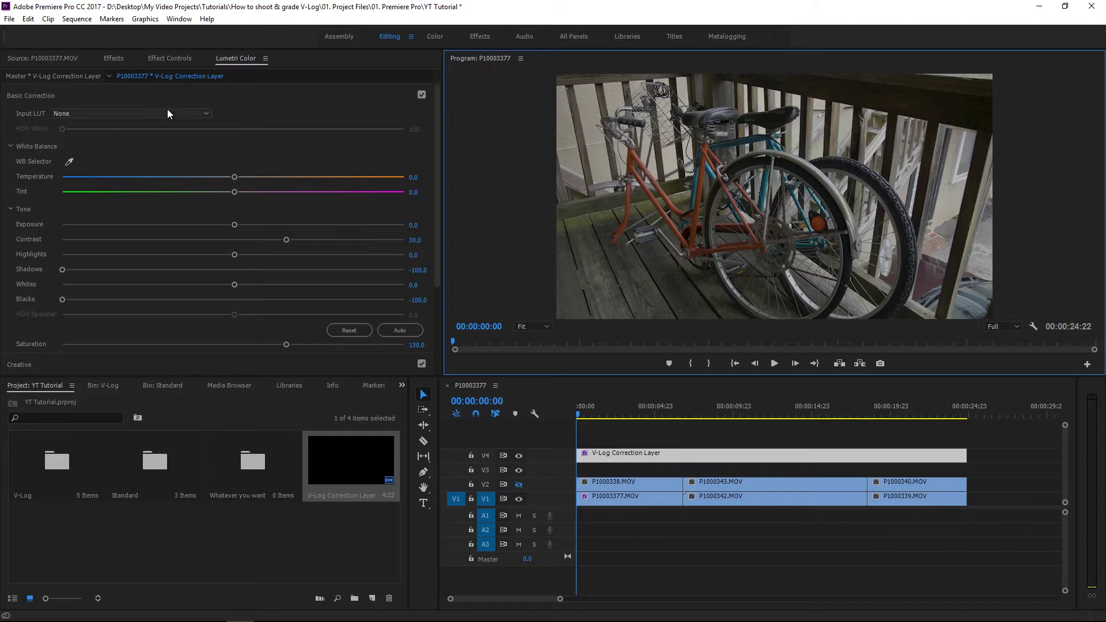
- Apply the Fuji F125 Kodak 2393 creative look at Intensity 50
{"action": "left_click", "coordinate": [129, 93]}
{"action": "left_click", "coordinate": [130, 92]}
{"action": "left_click", "coordinate": [116, 119]}
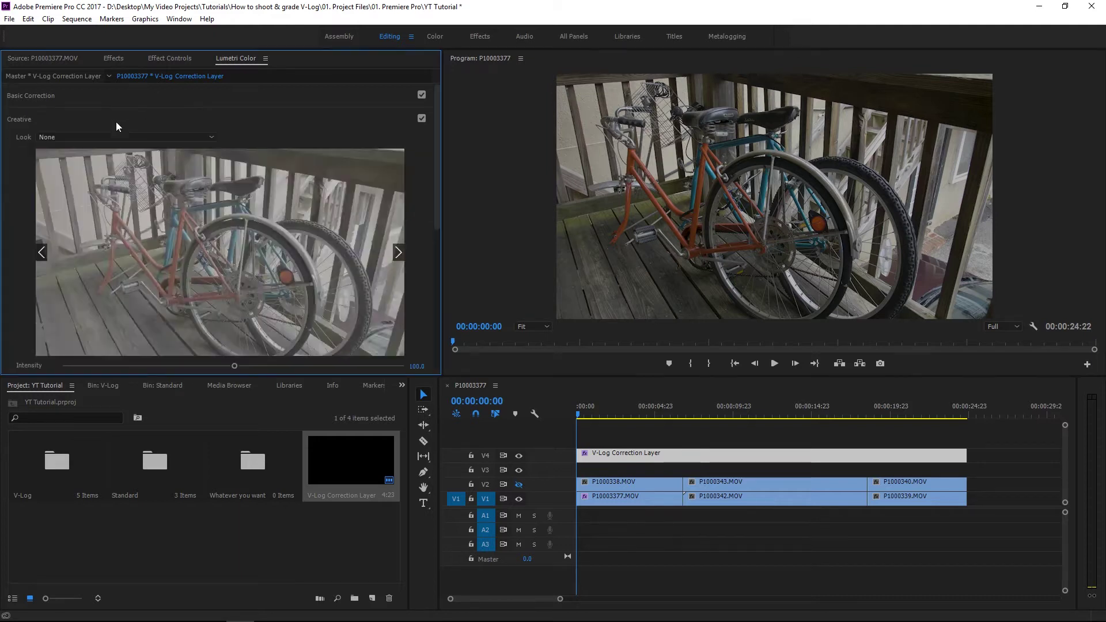
{"action": "left_click", "coordinate": [161, 137]}
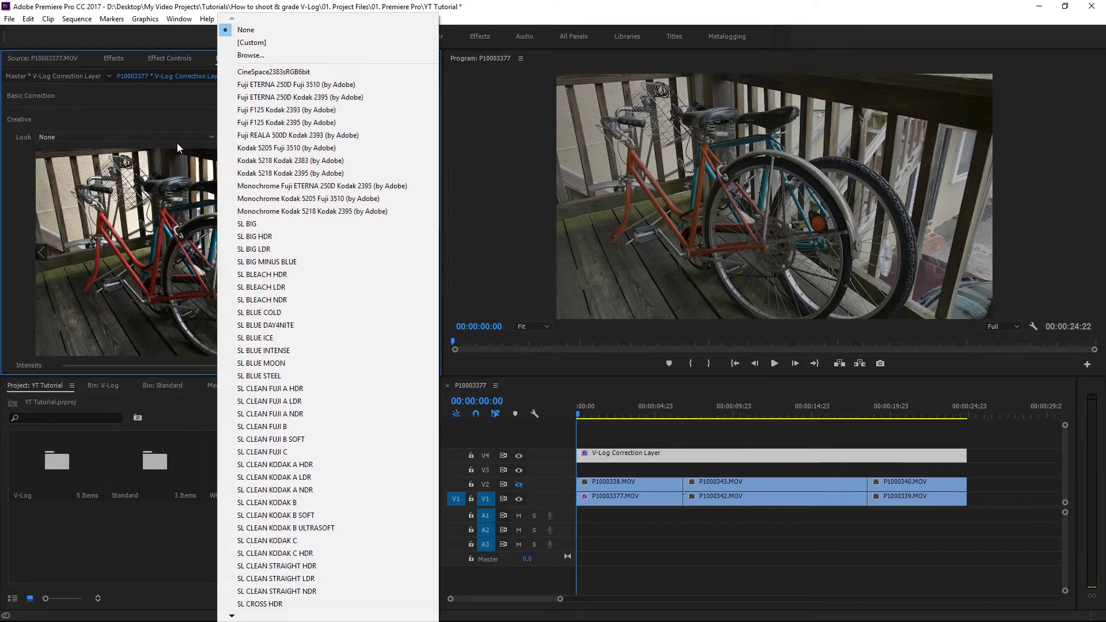
{"action": "left_click", "coordinate": [252, 110]}
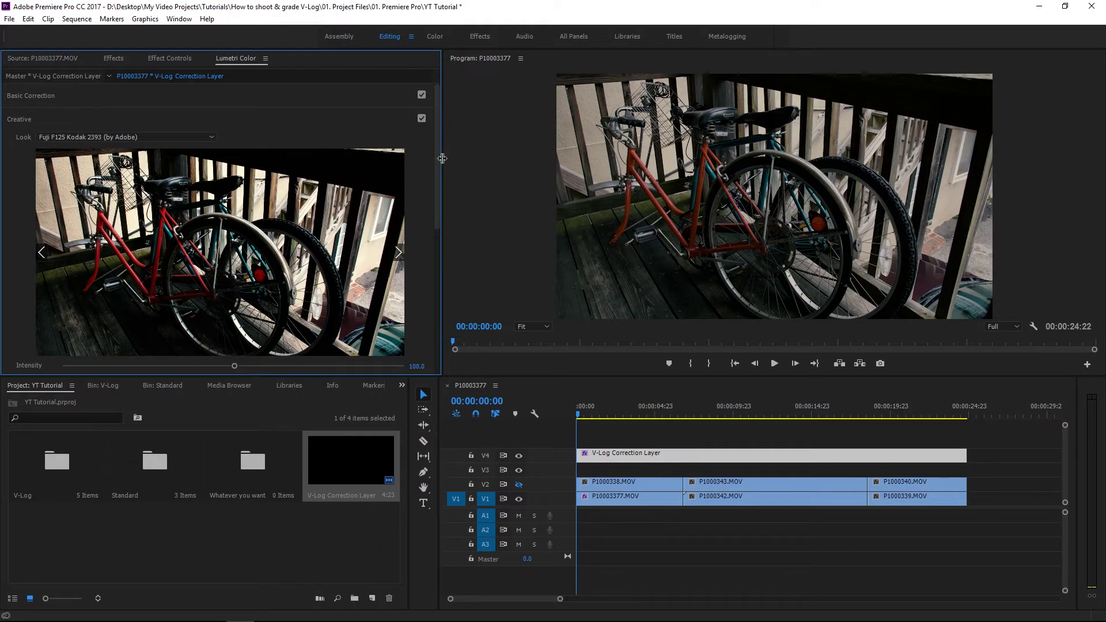
{"action": "left_click_drag", "start_coordinate": [438, 163], "coordinate": [436, 184]}
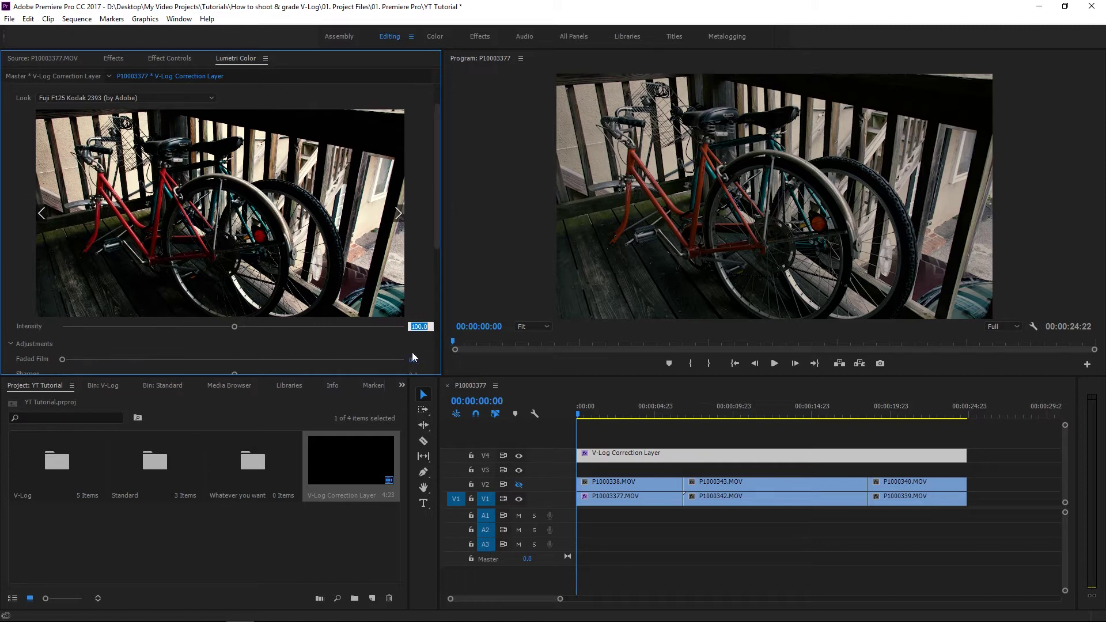
{"action": "type", "text": "50"}
{"action": "key", "text": "Return"}
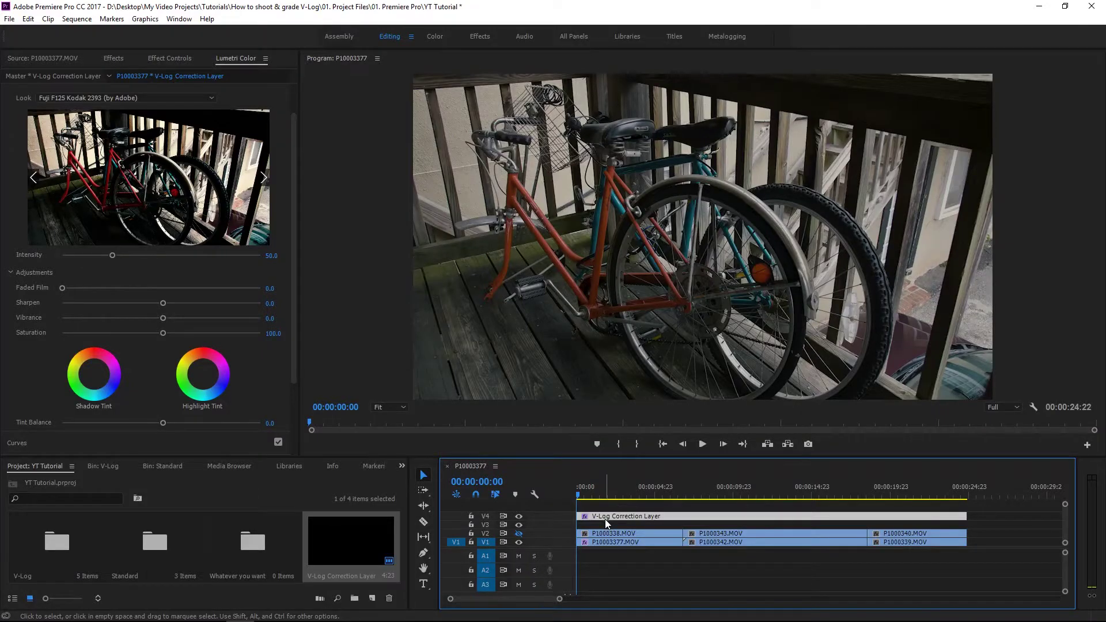
- Delete the old V-Log correction layer from both the timeline and the project
{"action": "left_click", "coordinate": [603, 513], "text": "shift"}
{"action": "left_click", "coordinate": [602, 513]}
{"action": "key", "text": "shift+e"}
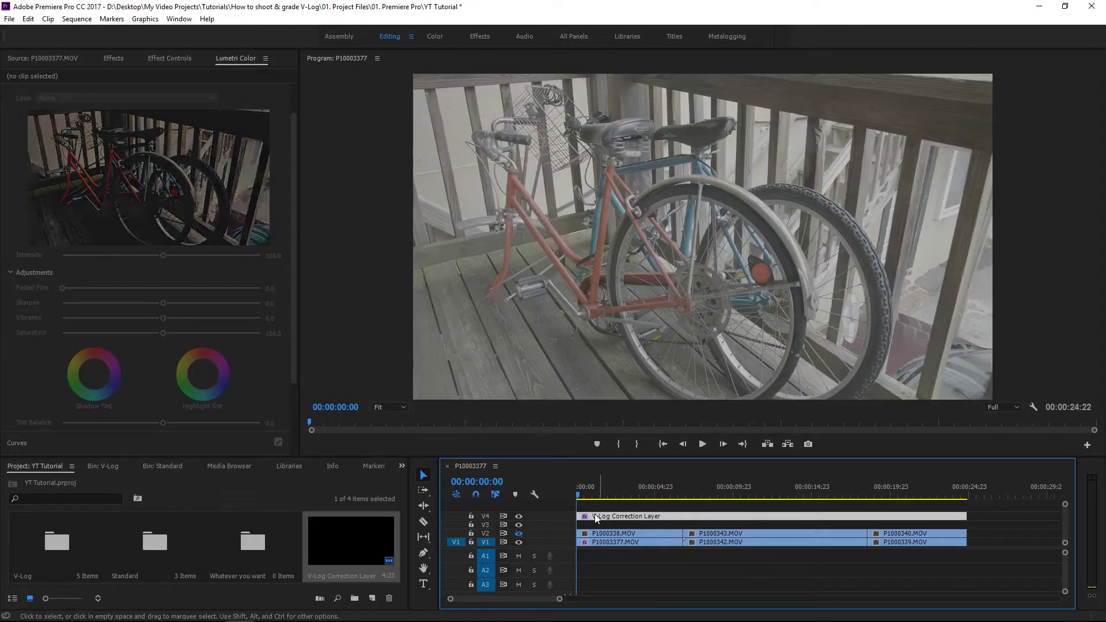
{"action": "key", "text": "Delete"}
{"action": "left_click", "coordinate": [376, 542]}
{"action": "key", "text": "Delete"}
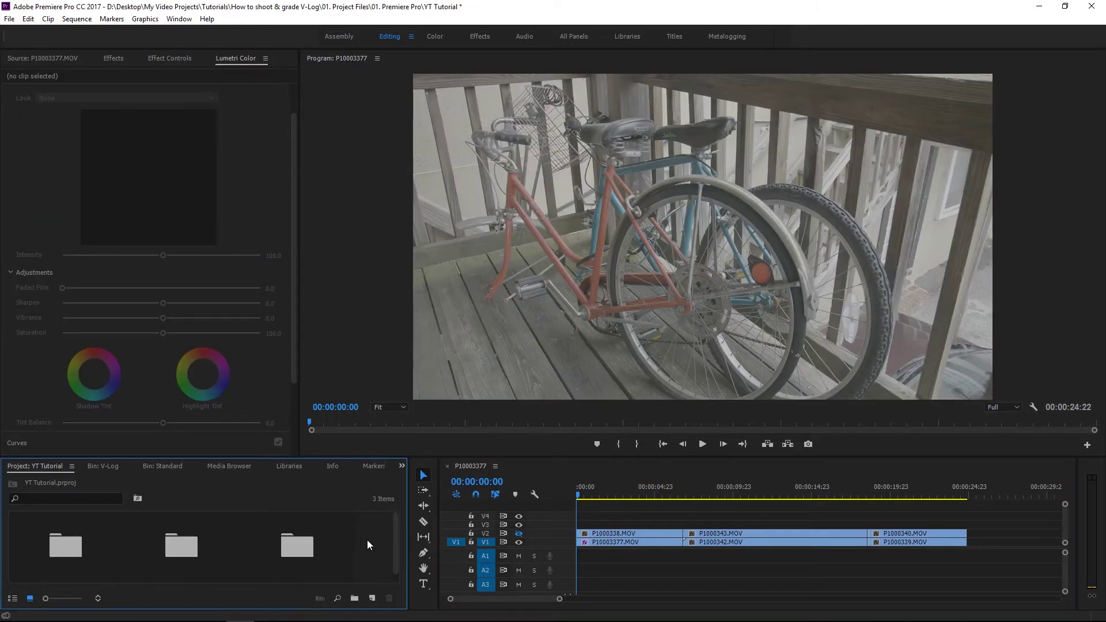
- Create a new adjustment layer on V5, stretched to the sequence end
{"action": "left_click_drag", "start_coordinate": [352, 458], "coordinate": [346, 369]}
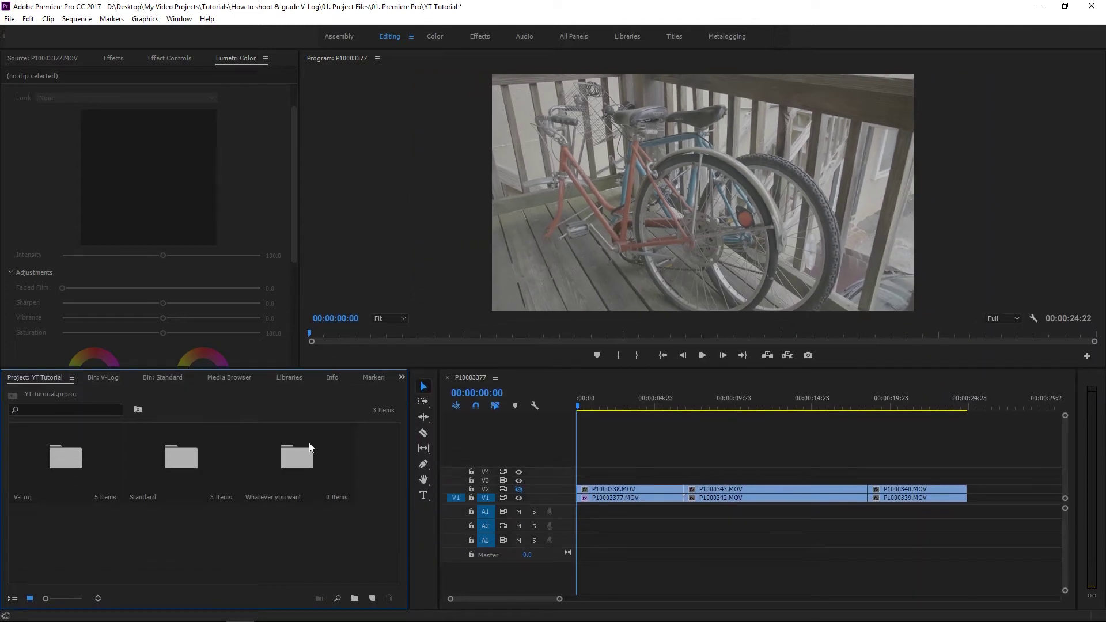
{"action": "left_click", "coordinate": [372, 600]}
{"action": "left_click", "coordinate": [403, 491]}
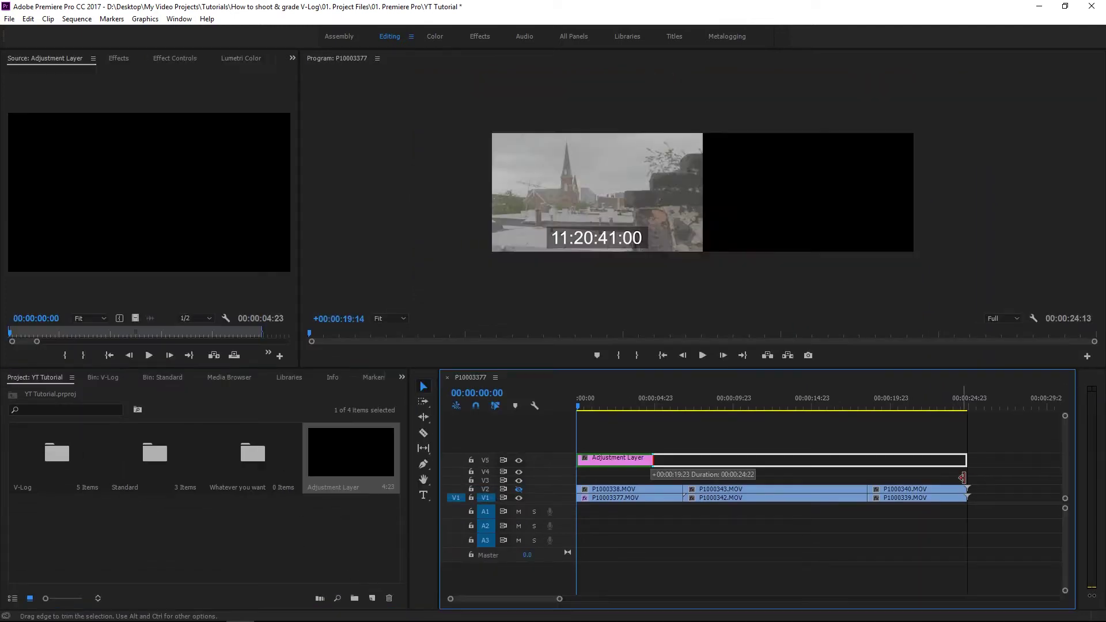
{"action": "left_click_drag", "start_coordinate": [962, 478], "coordinate": [967, 479]}
{"action": "left_click", "coordinate": [638, 460]}
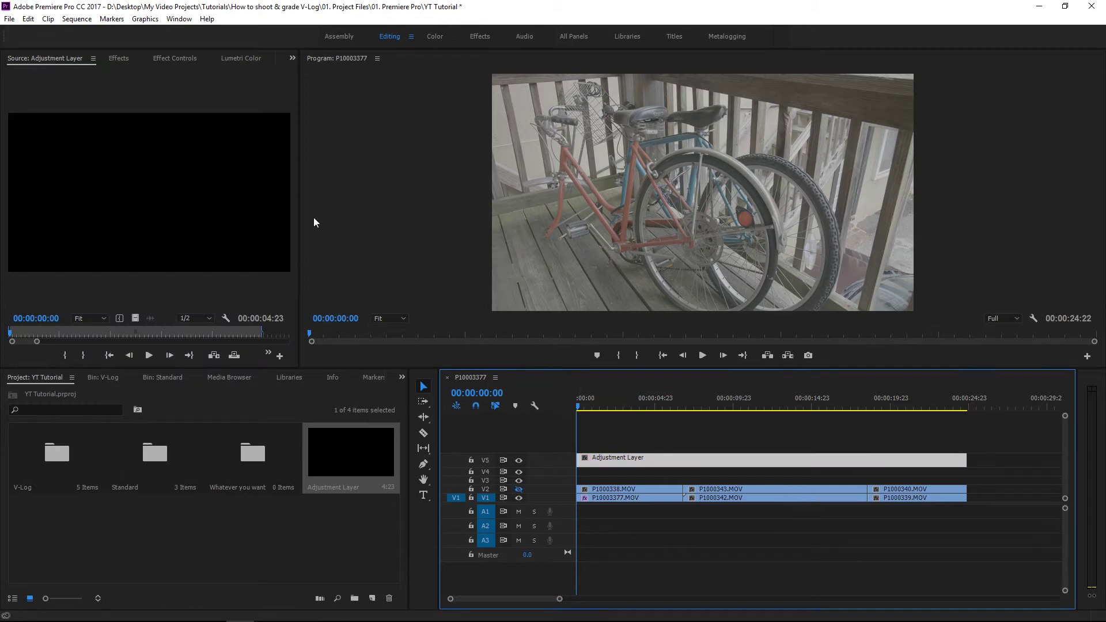
- Set the Basic Correction input LUT to Leeming LUT One - Panasonic GH5 V-Log
{"action": "left_click", "coordinate": [240, 58]}
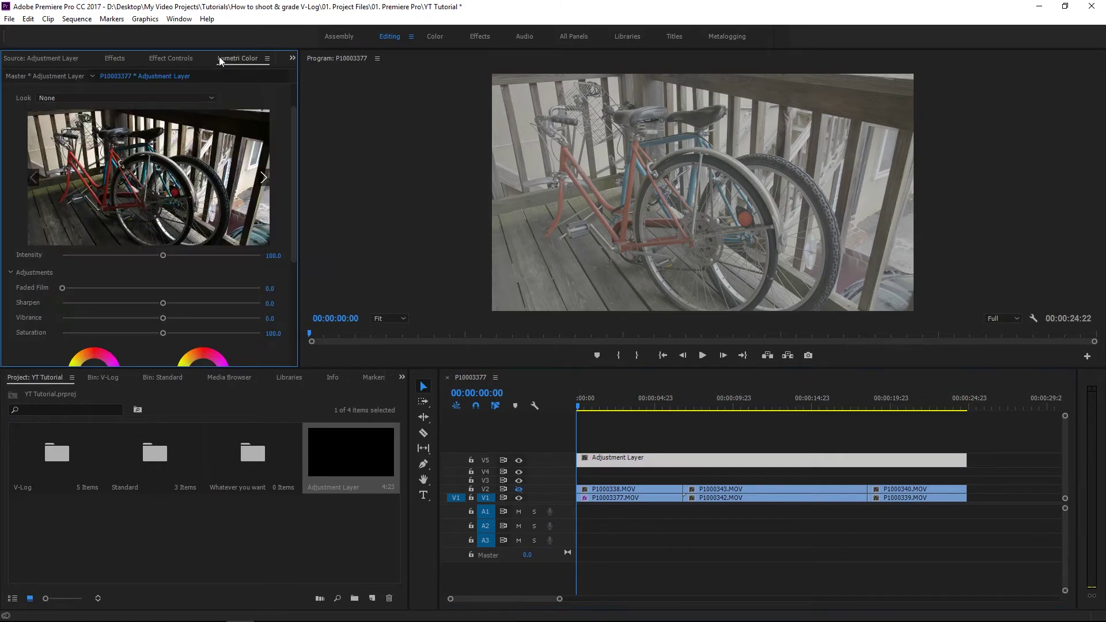
{"action": "left_click", "coordinate": [110, 88]}
{"action": "left_click", "coordinate": [101, 91]}
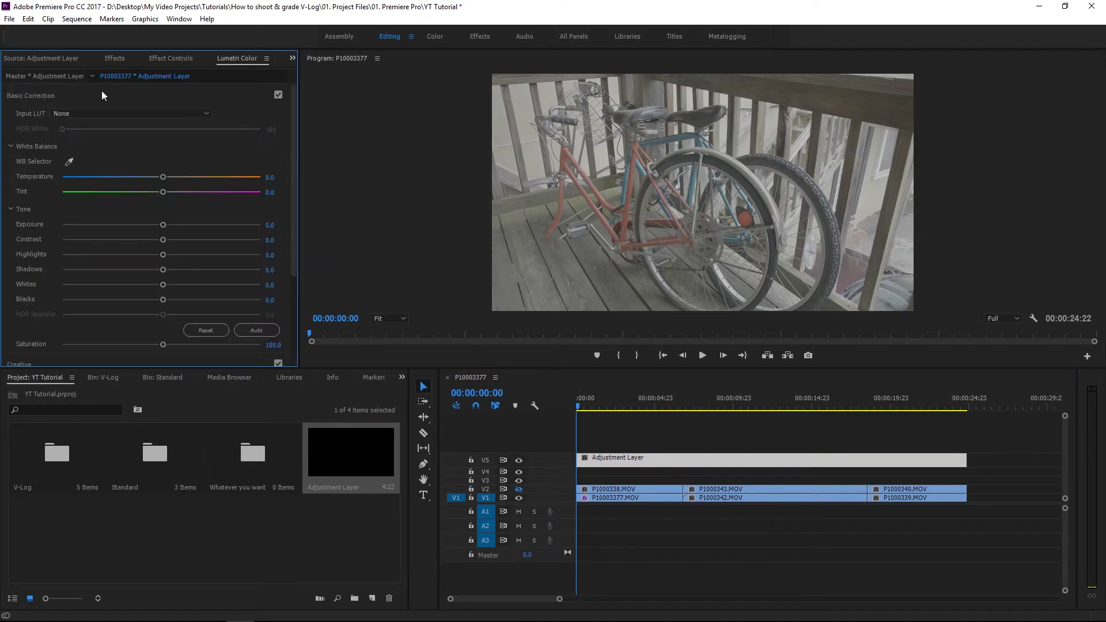
{"action": "left_click", "coordinate": [99, 114]}
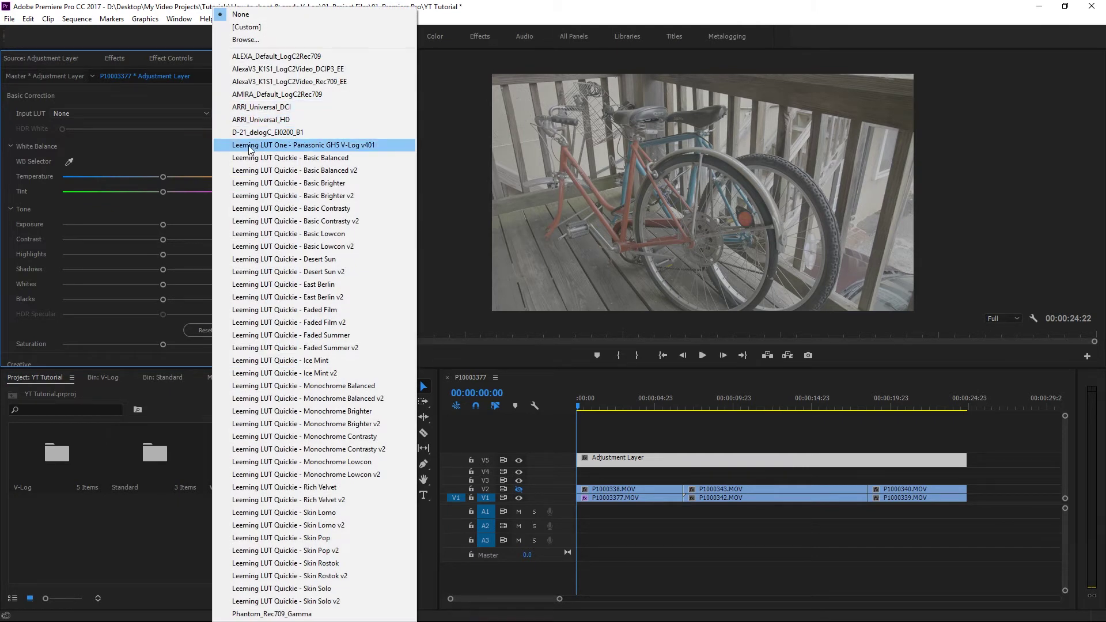
{"action": "left_click", "coordinate": [362, 147]}
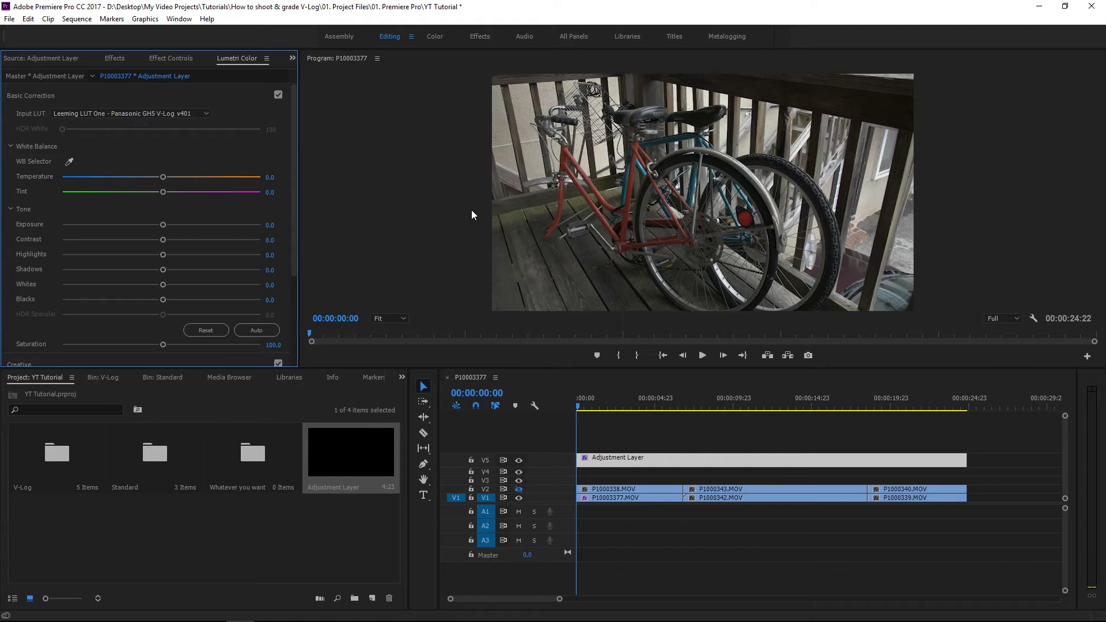
- Preview the LUT by playing the sequence in the maximized Program monitor
{"action": "key", "text": "grave"}
{"action": "key", "text": "space"}
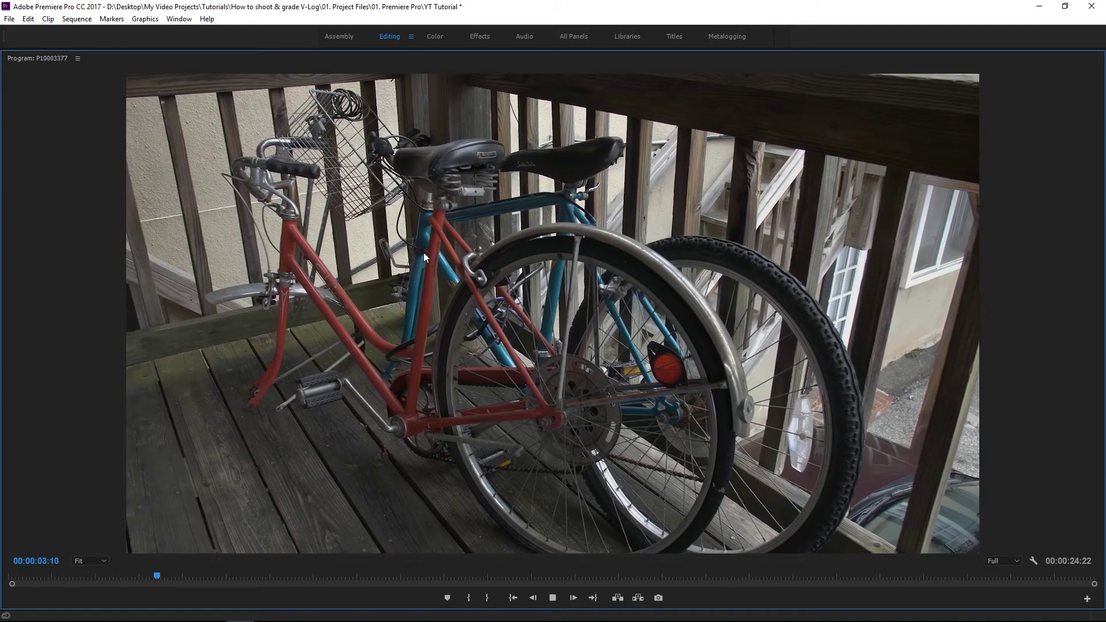
{"action": "key", "text": "grave"}
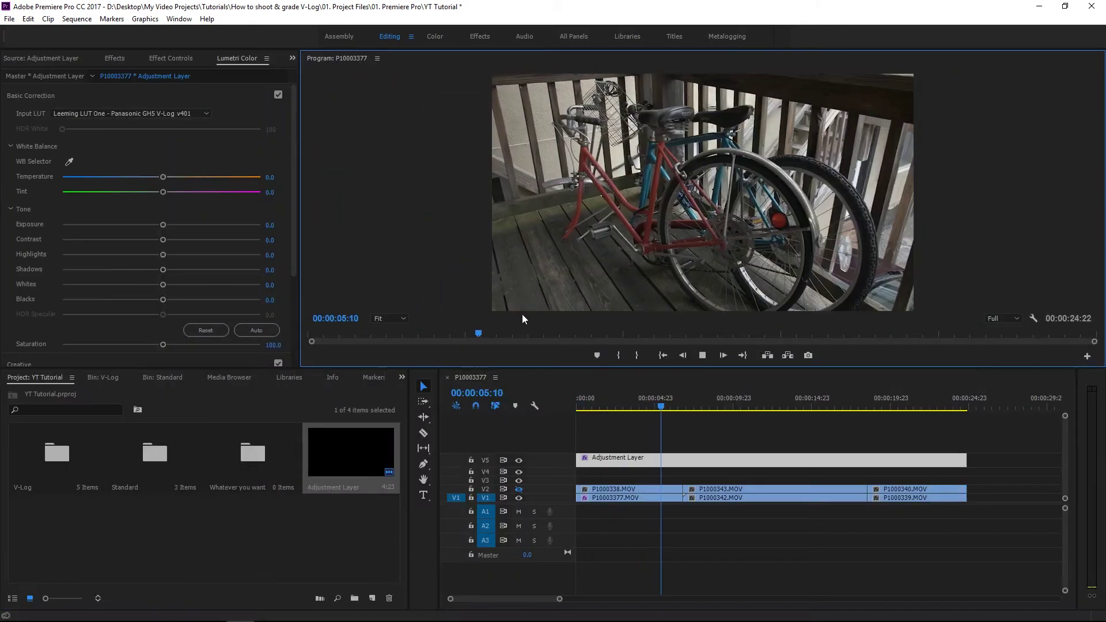
{"action": "key", "text": "space"}
- Apply the Fuji ETERNA 250D Kodak 2395 creative look at Intensity 50
{"action": "left_click", "coordinate": [161, 96]}
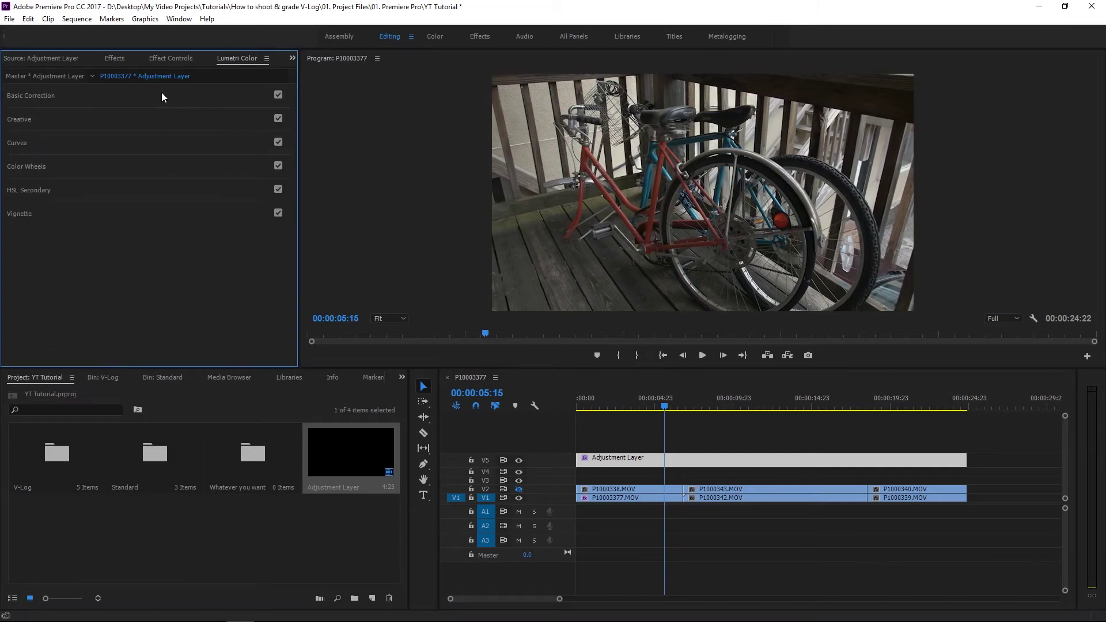
{"action": "left_click", "coordinate": [121, 119]}
{"action": "left_click", "coordinate": [98, 137]}
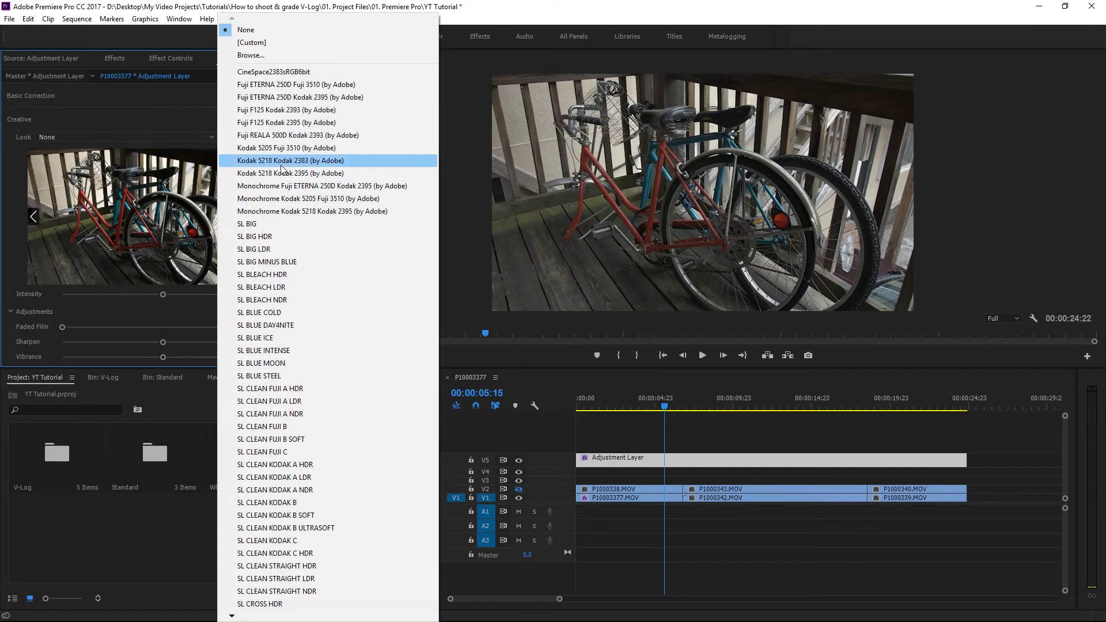
{"action": "left_click", "coordinate": [282, 98]}
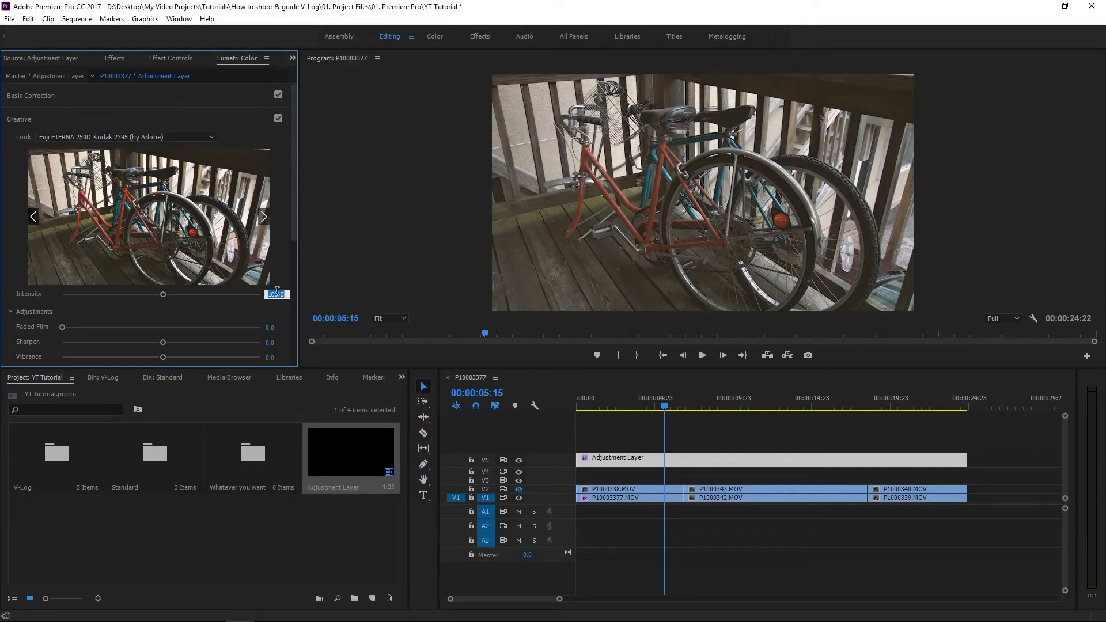
{"action": "type", "text": "50"}
{"action": "key", "text": "Return"}
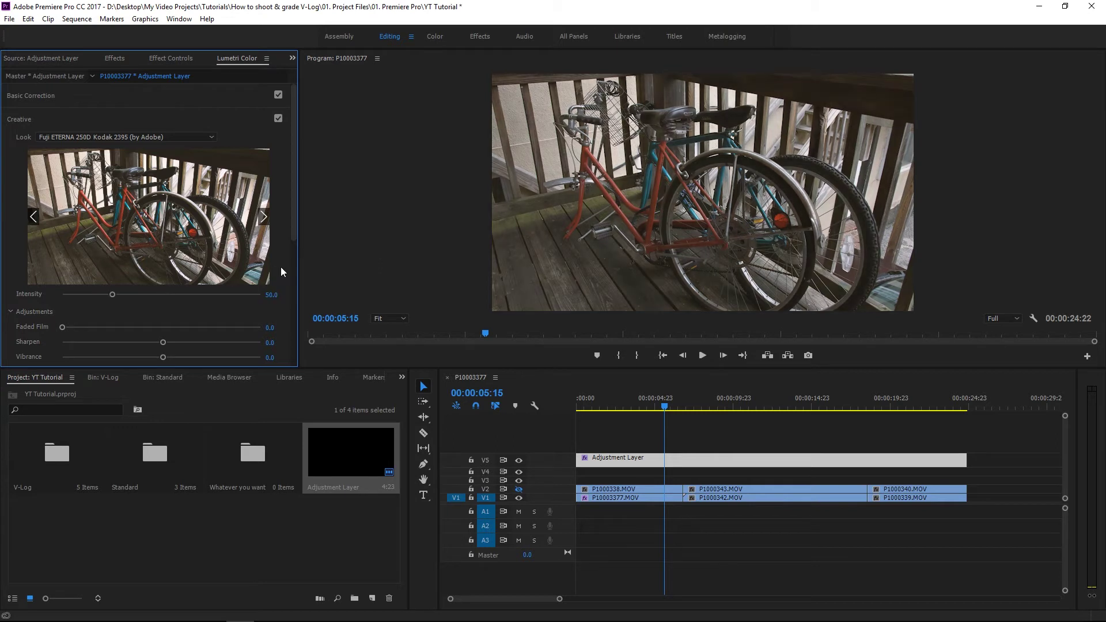
- Play the graded sequence from the start
{"action": "left_click", "coordinate": [600, 403]}
{"action": "key", "text": "Home"}
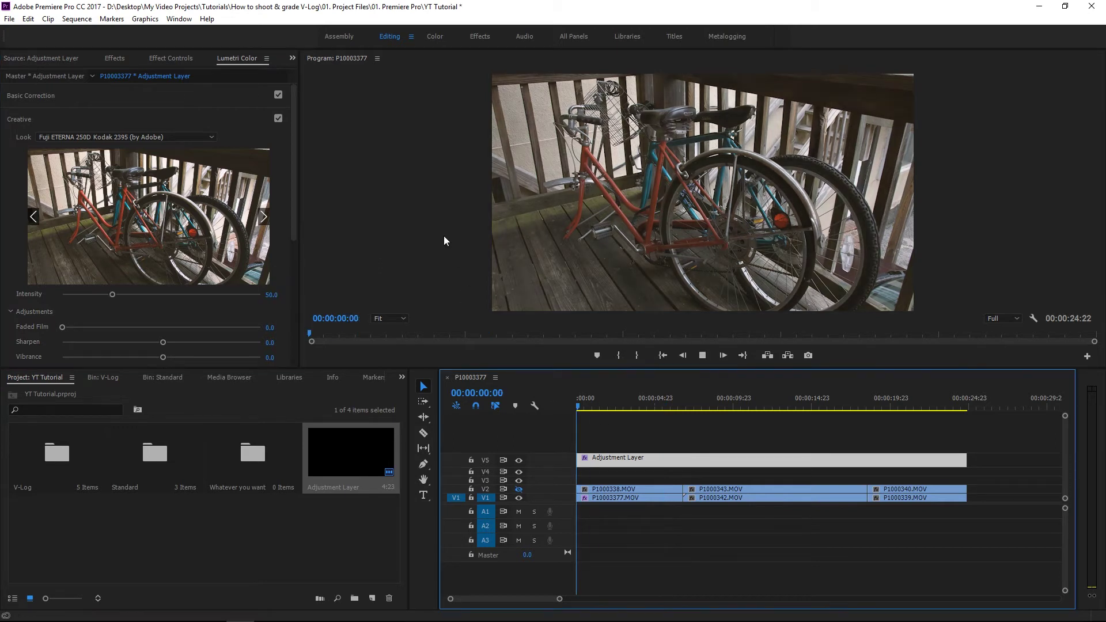
{"action": "key", "text": "space"}
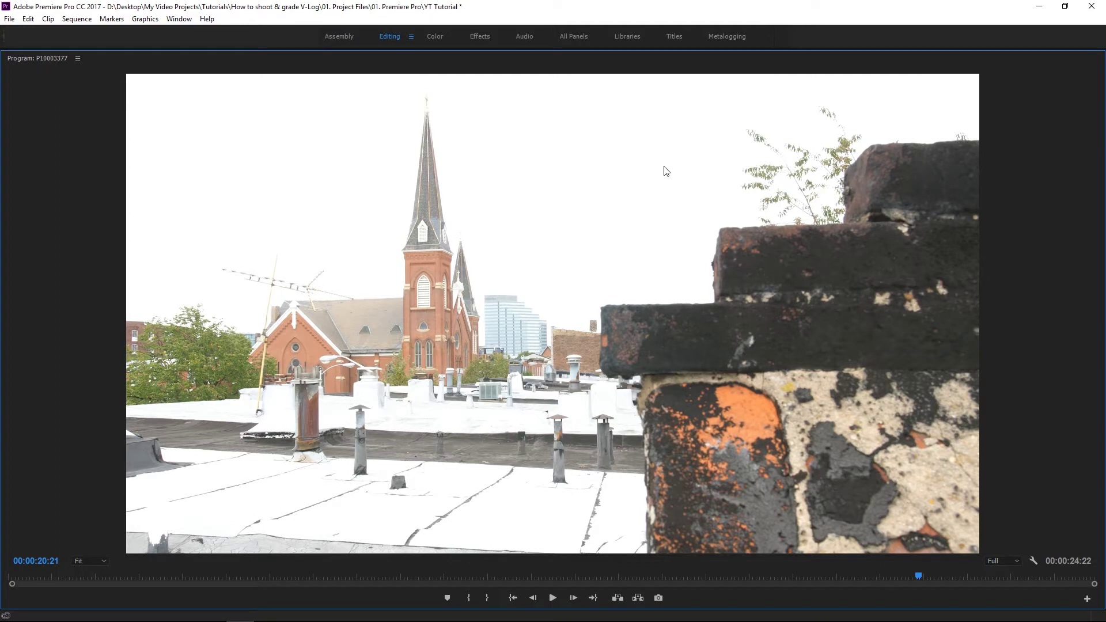
- Save the project after reviewing the graded playback
{"action": "key", "text": "ctrl+s"}
- Restore the normal panel layout and select the P1000340.MOV clip on V2
{"action": "key", "text": "grave"}
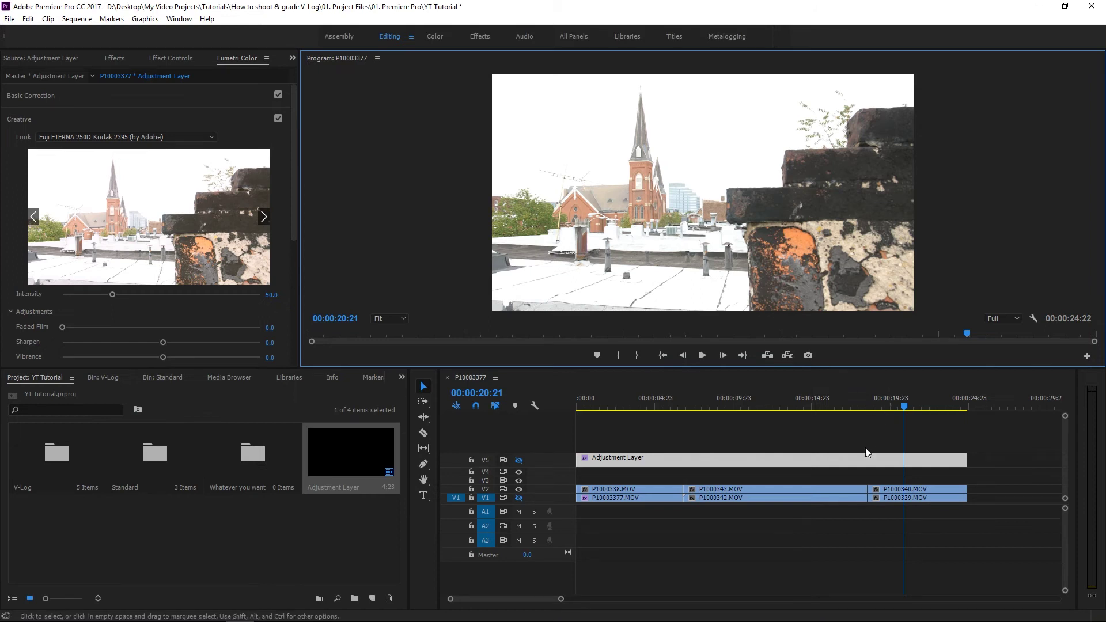
{"action": "left_click", "coordinate": [902, 491]}
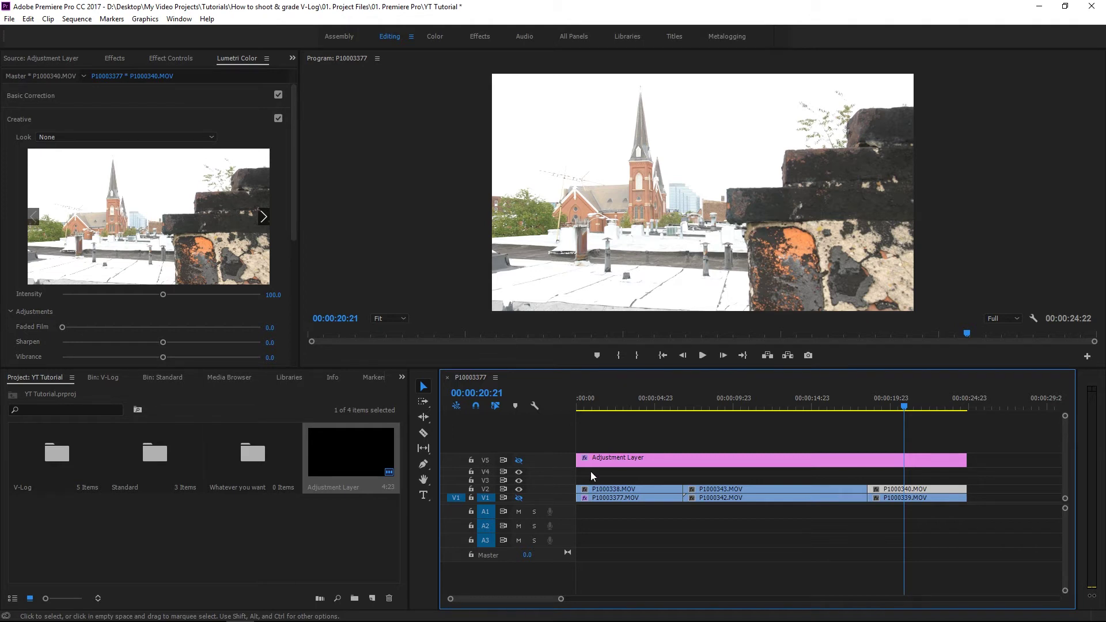
{"action": "left_click", "coordinate": [519, 490]}
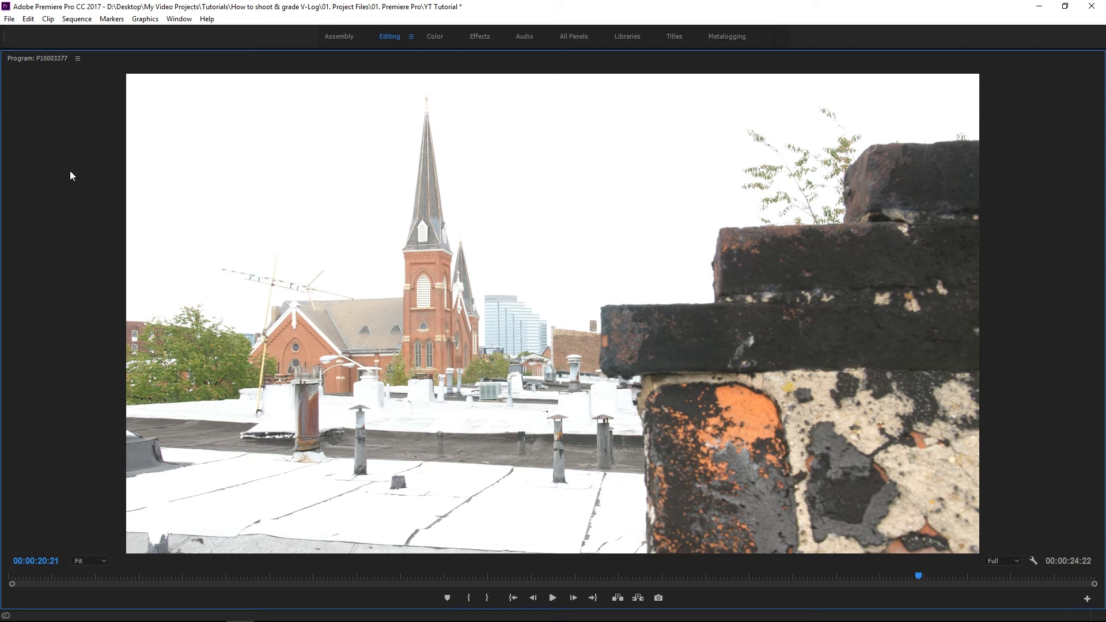
{"action": "key", "text": "grave"}
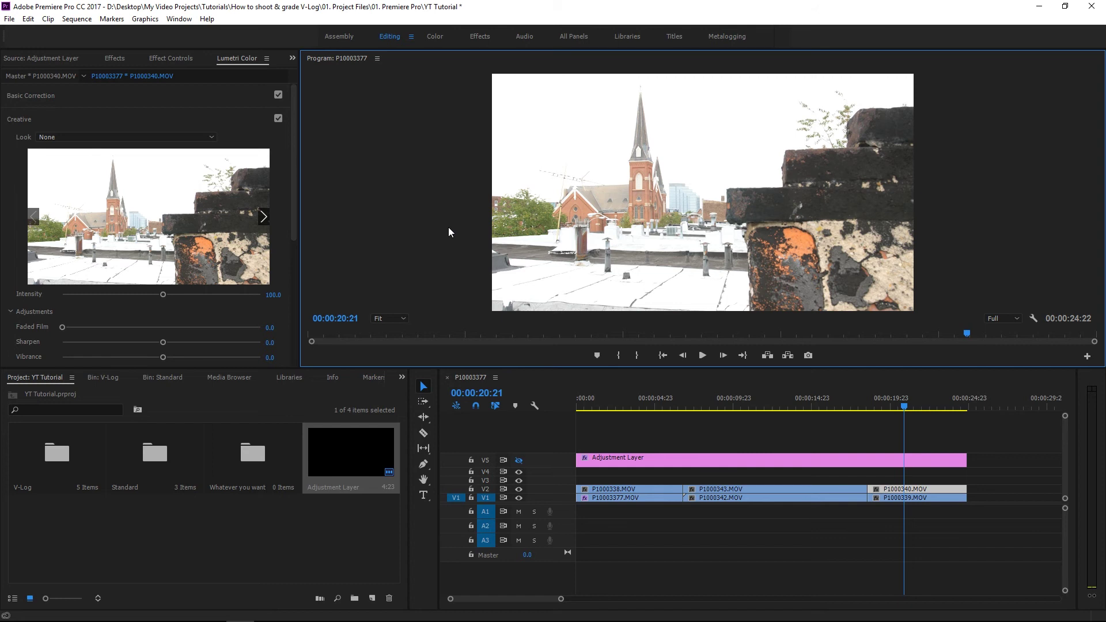
{"action": "left_click", "coordinate": [232, 58]}
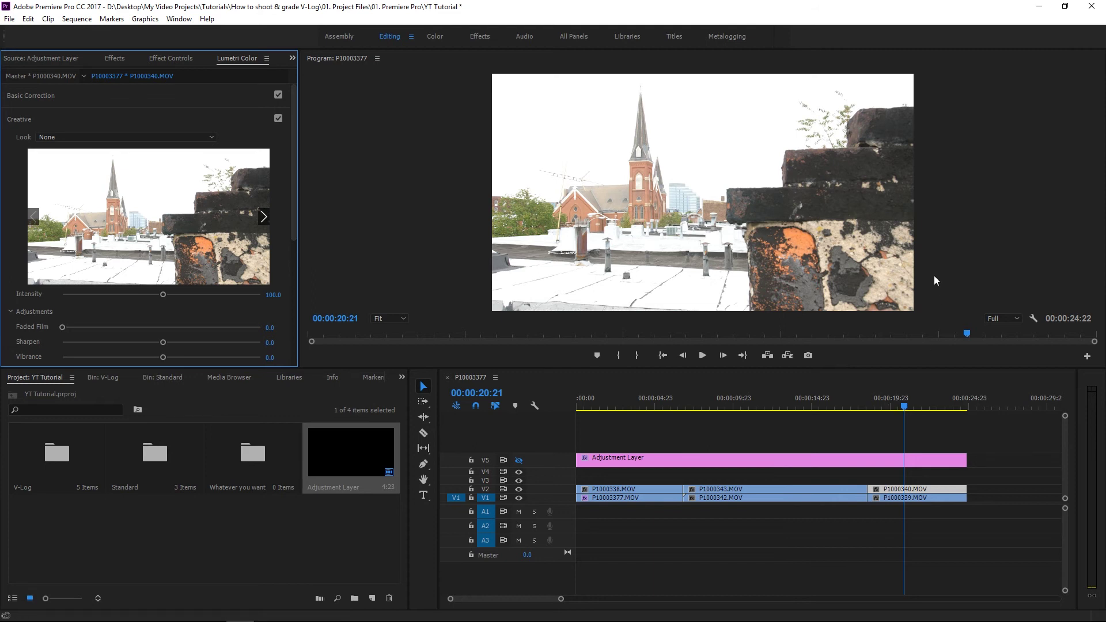
- Hide track V2, re-enable the V5 adjustment layer track, and maximize the Program monitor
{"action": "left_click", "coordinate": [519, 489]}
{"action": "left_click", "coordinate": [519, 460]}
{"action": "key", "text": "grave"}
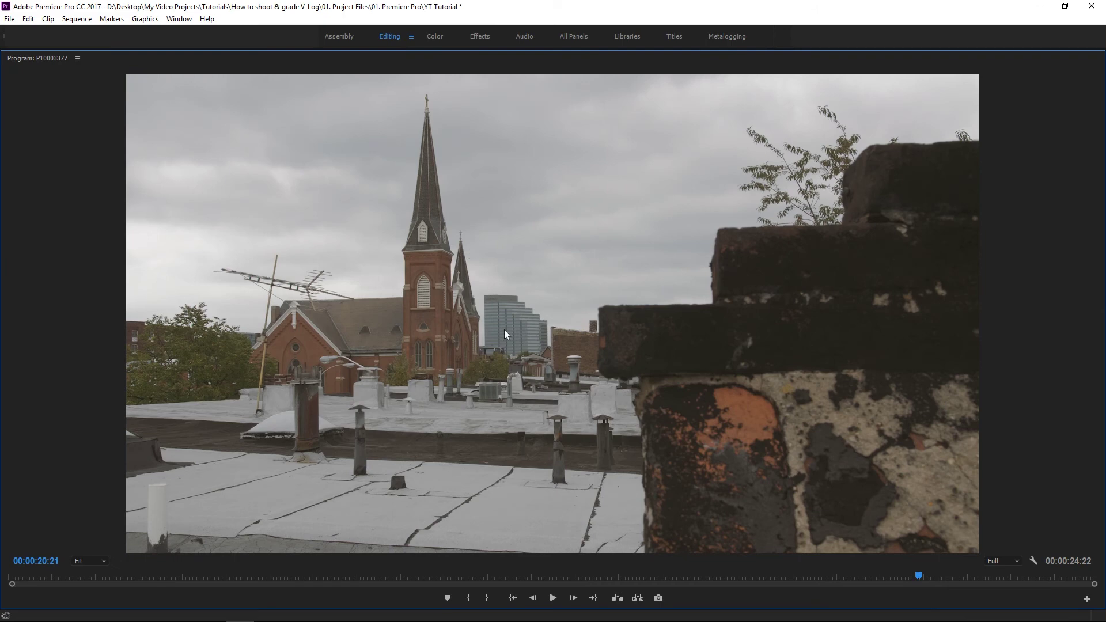